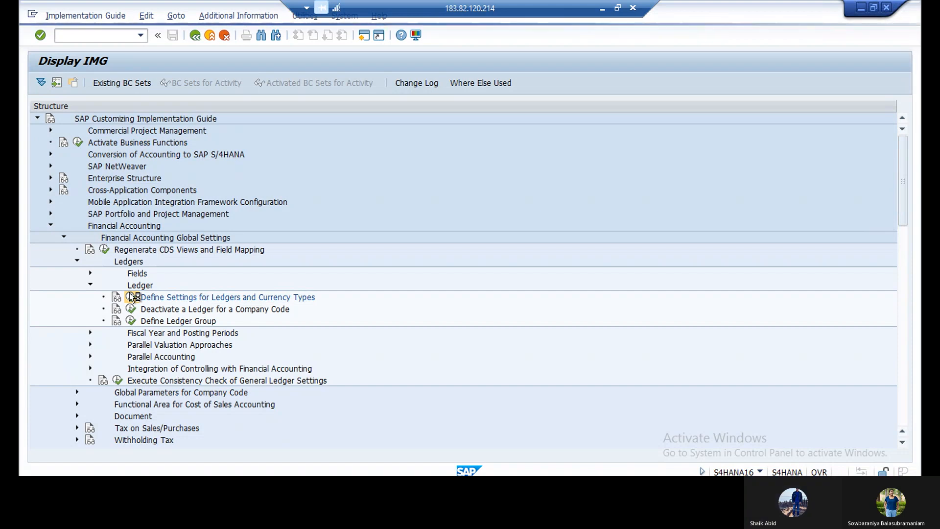
Open the Define Settings for Ledgers and Currency Types activity and accept the consistency check messages
{"action": "left_click", "coordinate": [132, 297]}
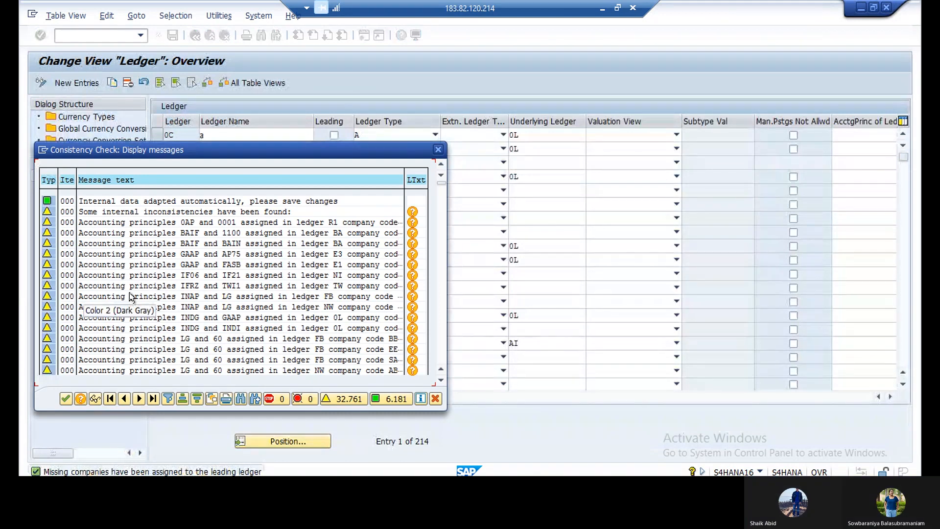
{"action": "left_click", "coordinate": [66, 399]}
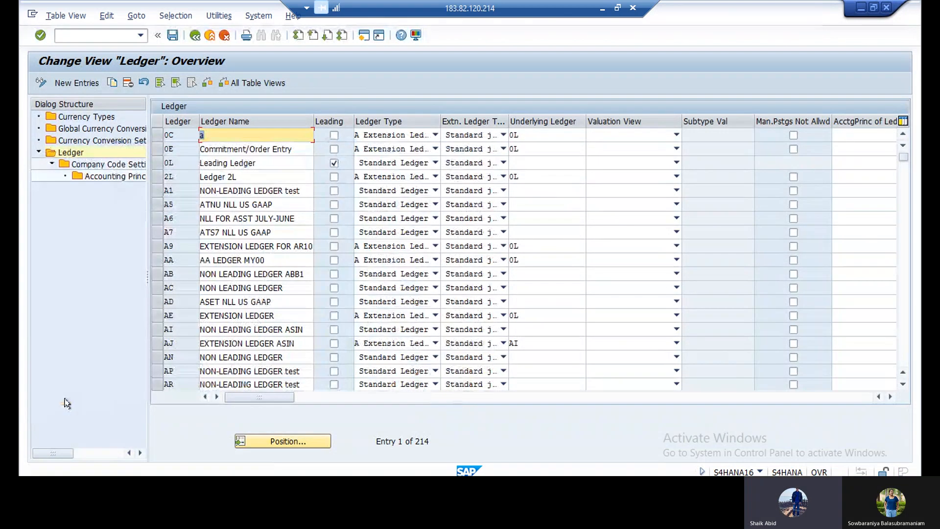
Select ledger 0C and open its company code settings, accepting the consistency check messages
{"action": "left_click", "coordinate": [158, 165]}
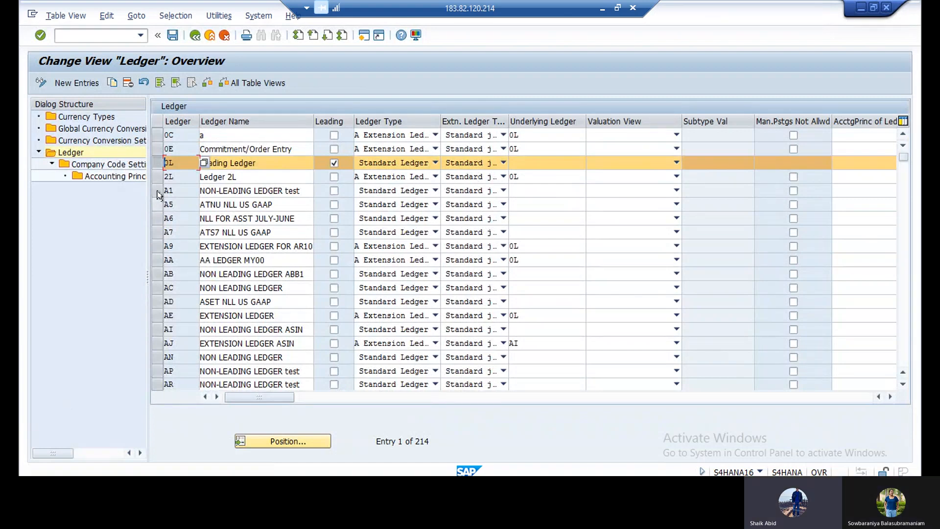
{"action": "left_click", "coordinate": [156, 166]}
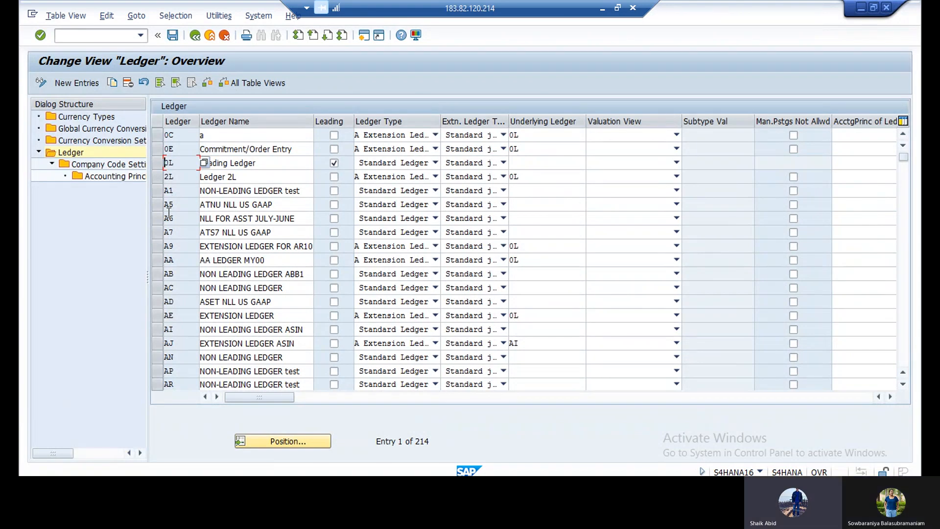
{"action": "left_click", "coordinate": [154, 140]}
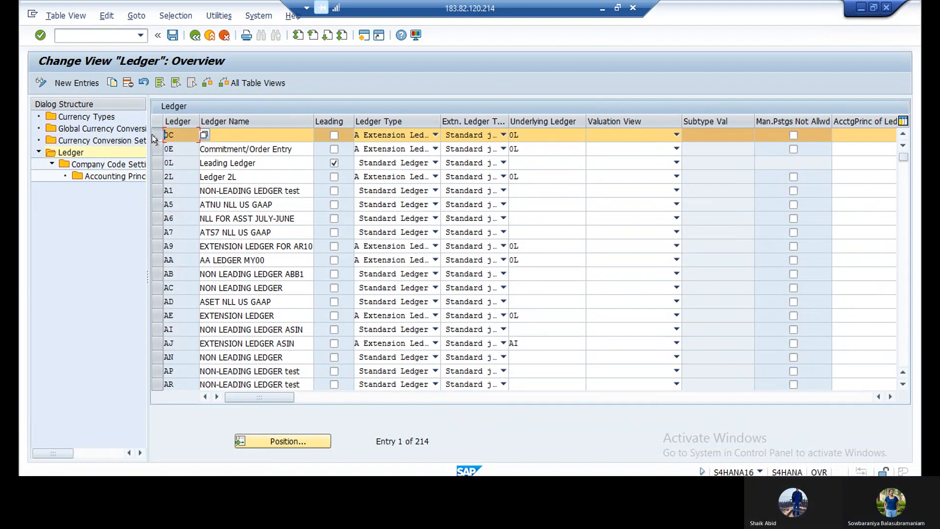
{"action": "left_click", "coordinate": [126, 165]}
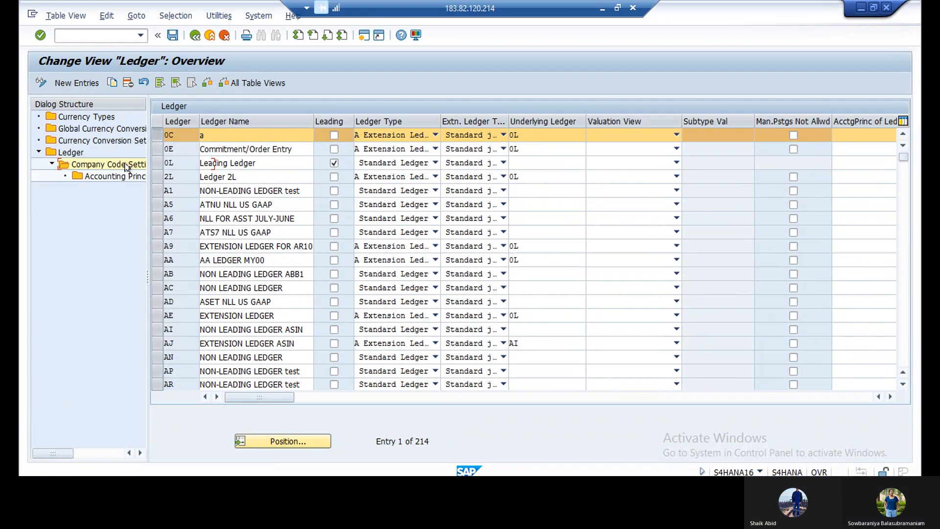
{"action": "double_click", "coordinate": [126, 167]}
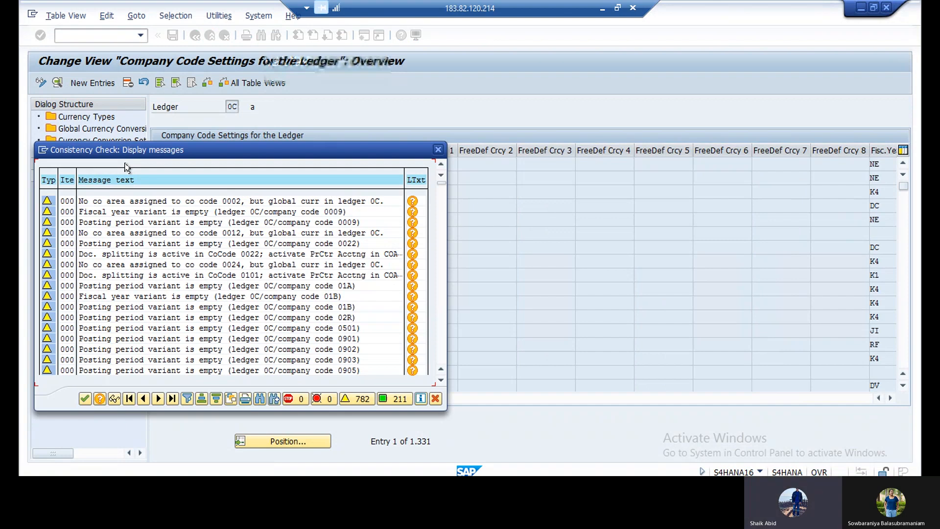
{"action": "left_click", "coordinate": [83, 399]}
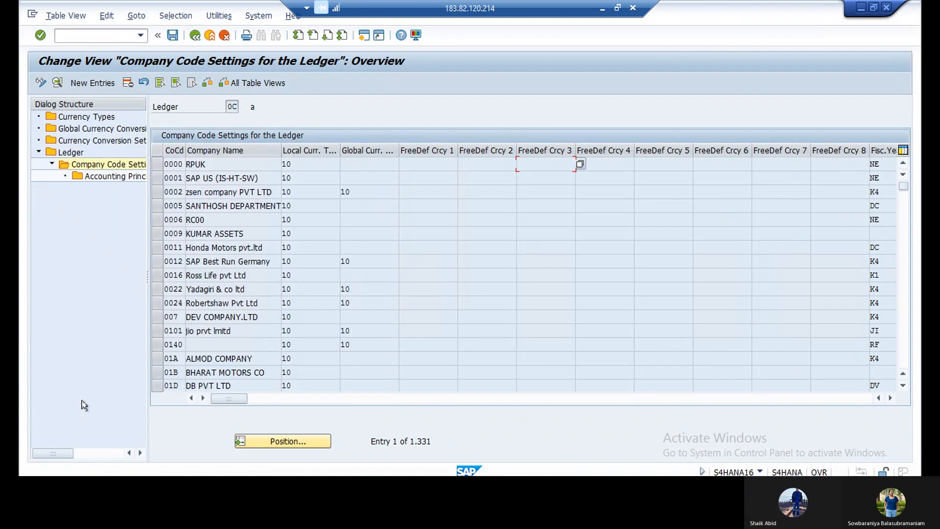
Position the company code list of the ledger at company code SOF1
{"action": "left_click", "coordinate": [281, 442]}
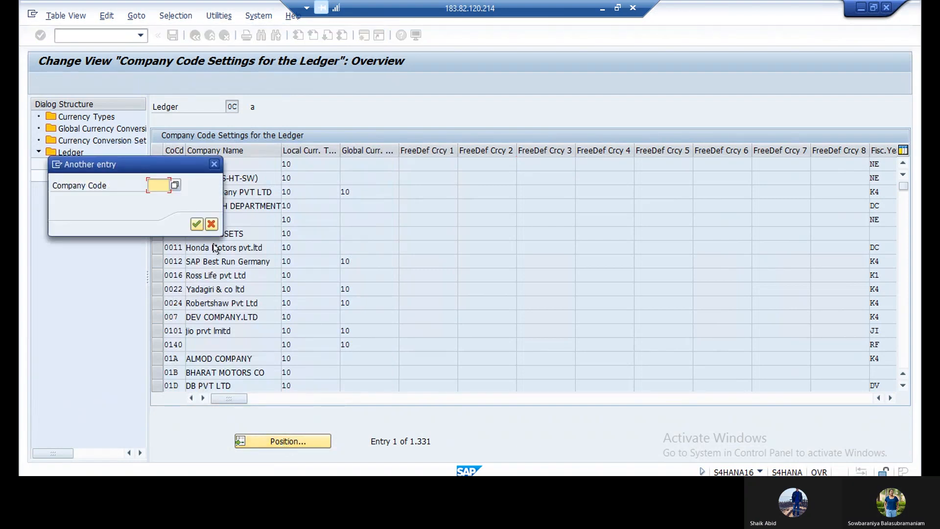
{"action": "left_click", "coordinate": [159, 186]}
{"action": "type", "text": "s"}
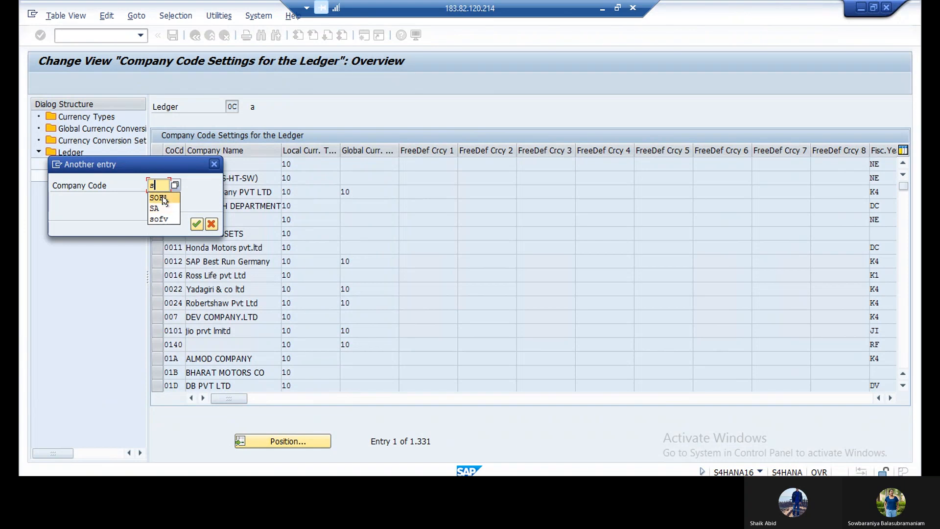
{"action": "left_click", "coordinate": [164, 198]}
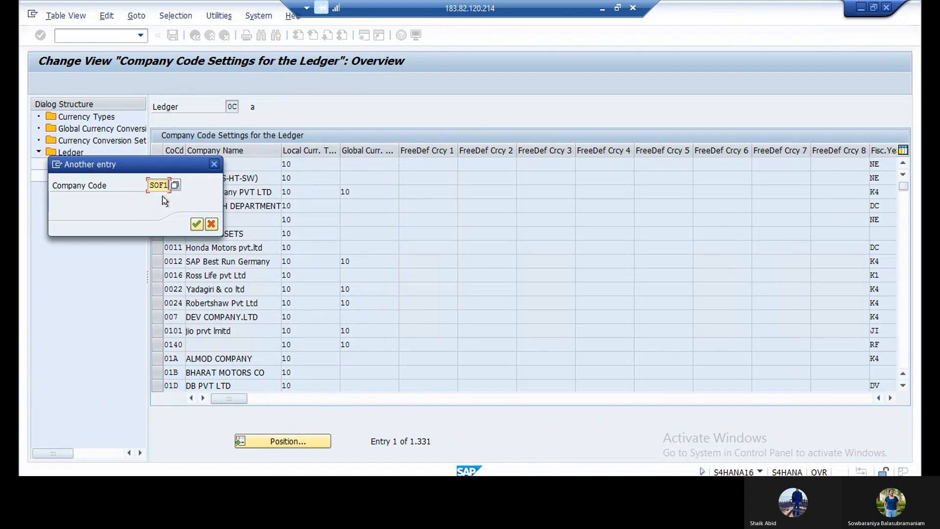
{"action": "left_click", "coordinate": [197, 224]}
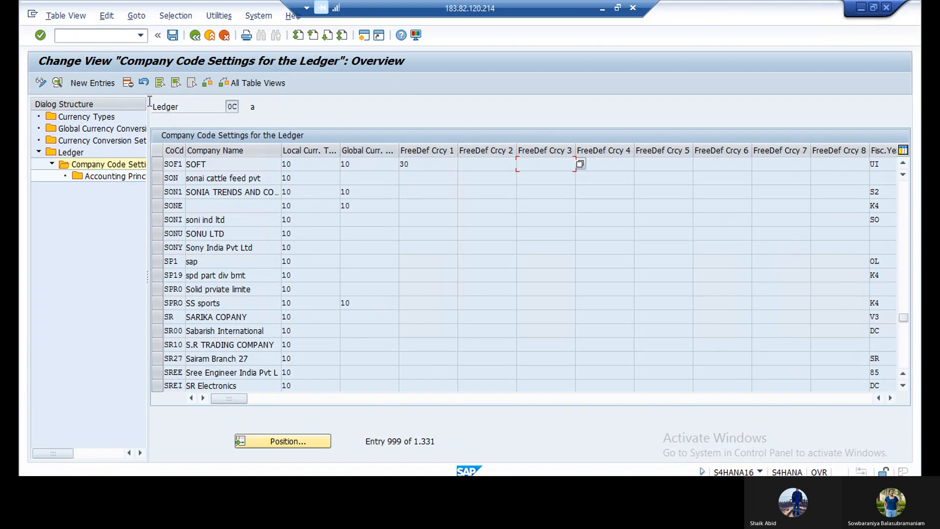
Open the detailed ledger settings of company code SOF1 and accept the consistency check message
{"action": "left_click", "coordinate": [157, 164]}
{"action": "left_click", "coordinate": [157, 163]}
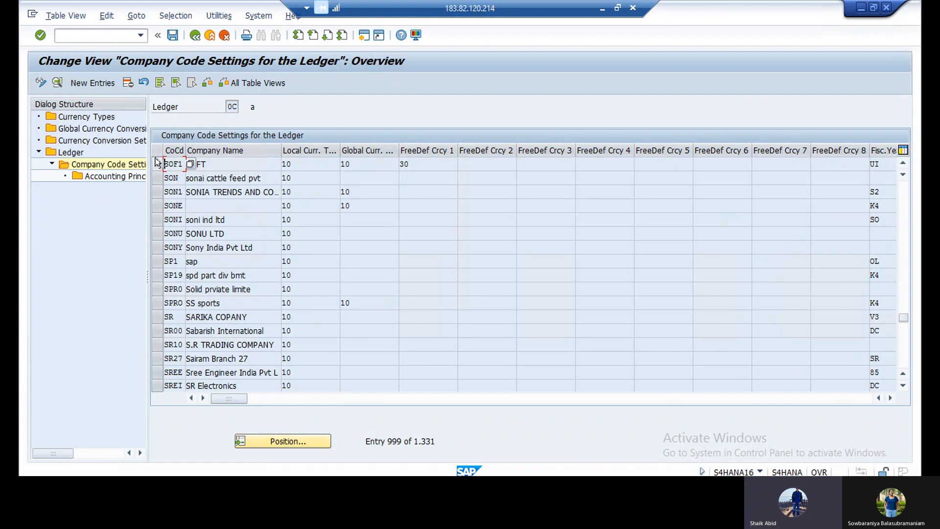
{"action": "left_click", "coordinate": [157, 163]}
{"action": "left_click", "coordinate": [157, 163]}
{"action": "double_click", "coordinate": [173, 165]}
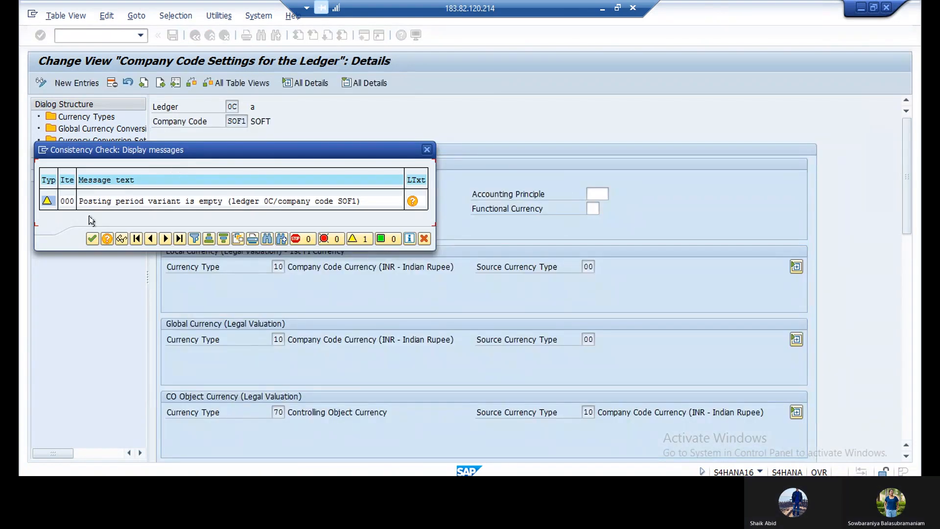
{"action": "left_click", "coordinate": [93, 239]}
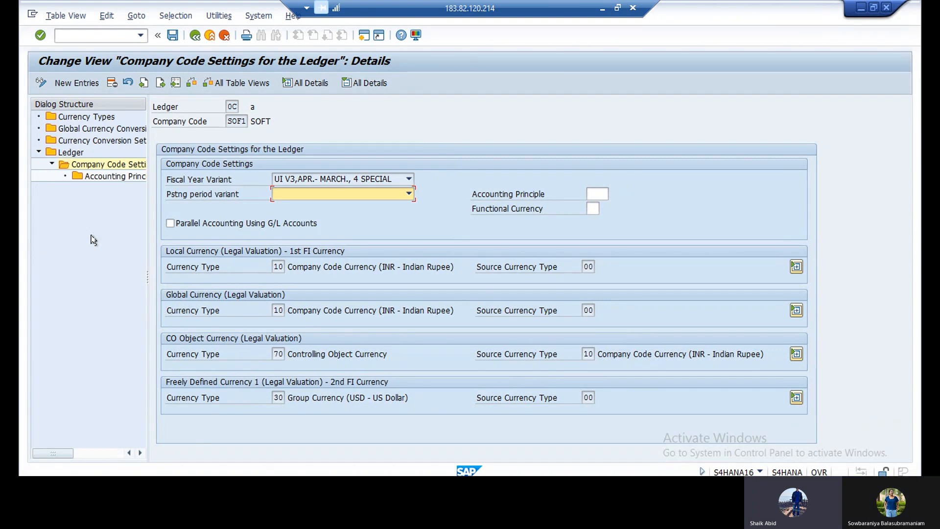
Set the posting period variant of company code SOF1 to SOFV
{"action": "left_click", "coordinate": [409, 193]}
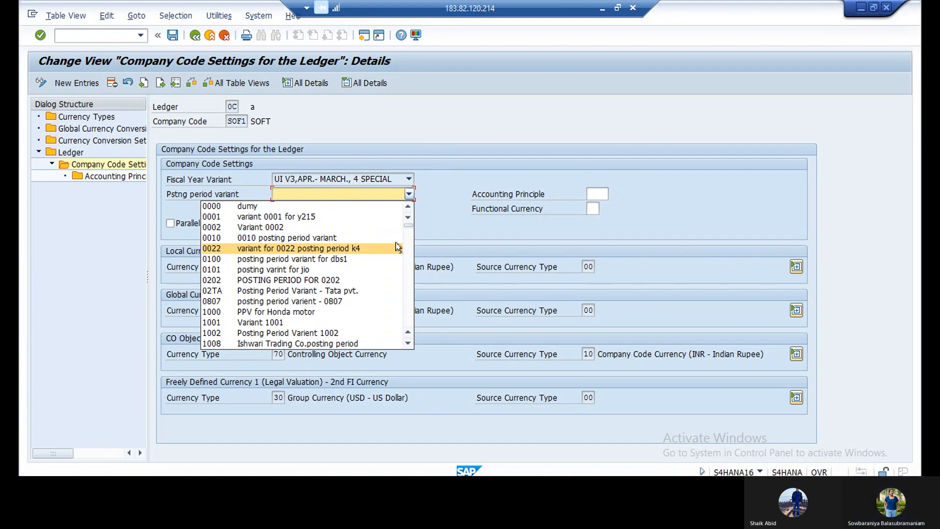
{"action": "left_click", "coordinate": [407, 343]}
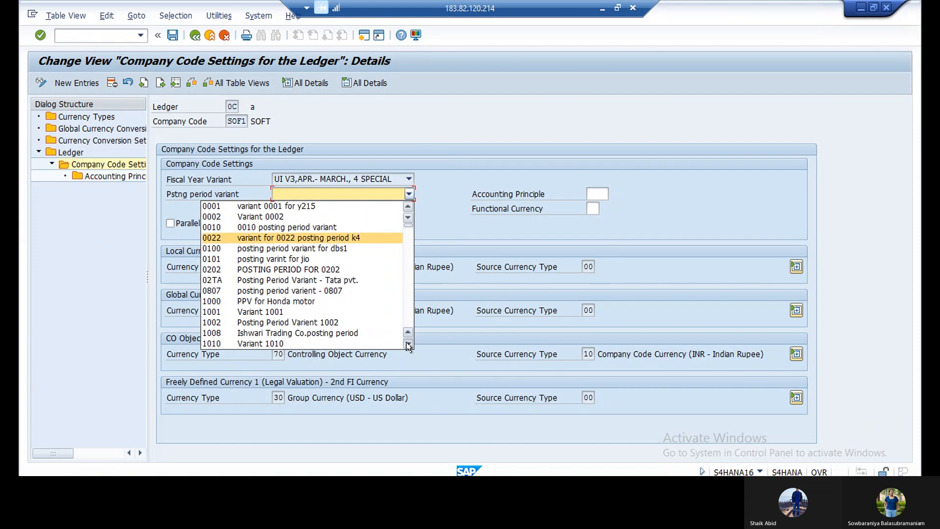
{"action": "double_click", "coordinate": [408, 343]}
{"action": "left_click", "coordinate": [408, 343]}
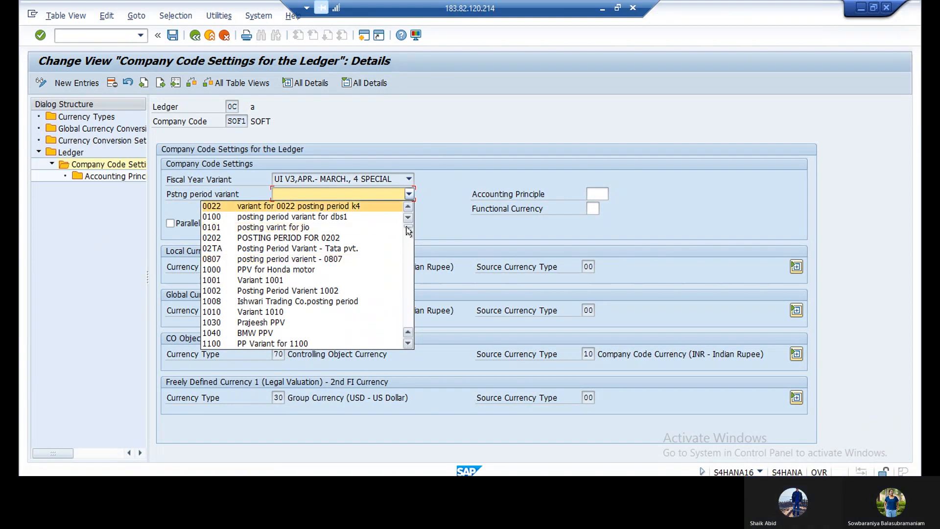
{"action": "key", "text": "s"}
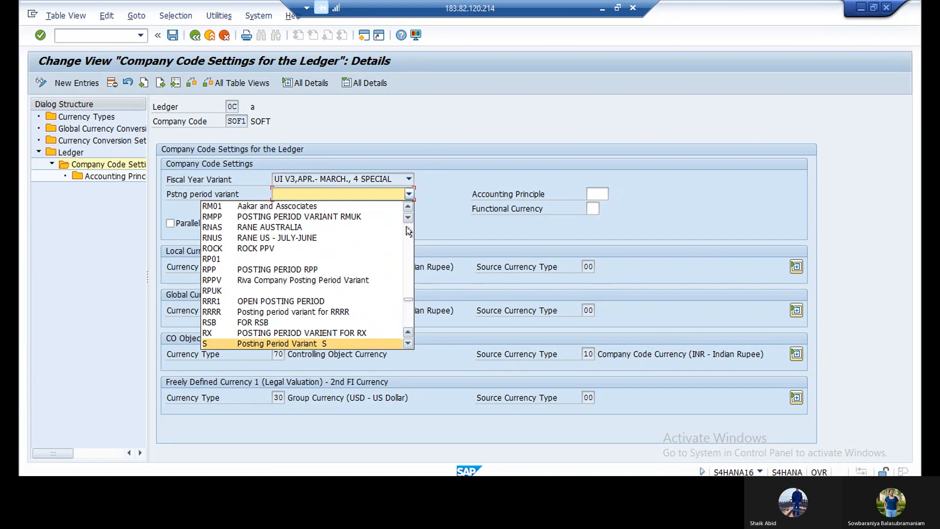
{"action": "left_click", "coordinate": [408, 344]}
{"action": "left_click", "coordinate": [409, 344]}
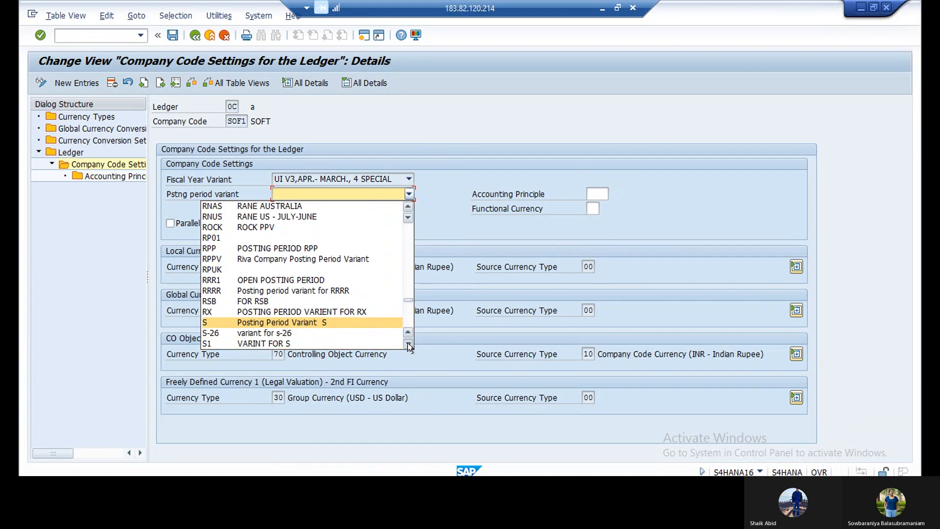
{"action": "left_click", "coordinate": [409, 346]}
{"action": "left_click", "coordinate": [409, 345]}
{"action": "left_click", "coordinate": [409, 345]}
{"action": "left_click", "coordinate": [408, 346]}
{"action": "left_click", "coordinate": [409, 345]}
{"action": "left_click", "coordinate": [408, 346]}
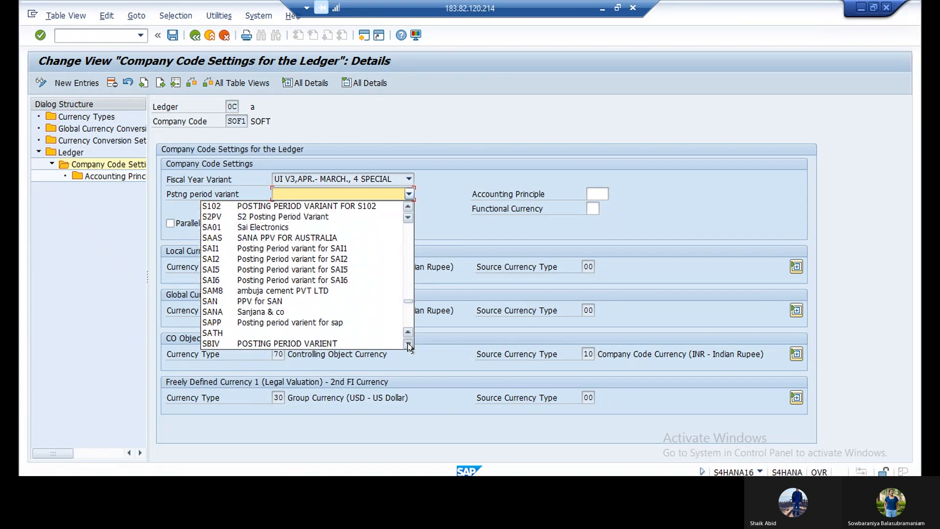
{"action": "left_click", "coordinate": [409, 346]}
{"action": "left_click", "coordinate": [408, 346]}
{"action": "left_click", "coordinate": [408, 345]}
{"action": "left_click", "coordinate": [409, 346]}
{"action": "left_click", "coordinate": [409, 346]}
{"action": "left_click", "coordinate": [409, 345]}
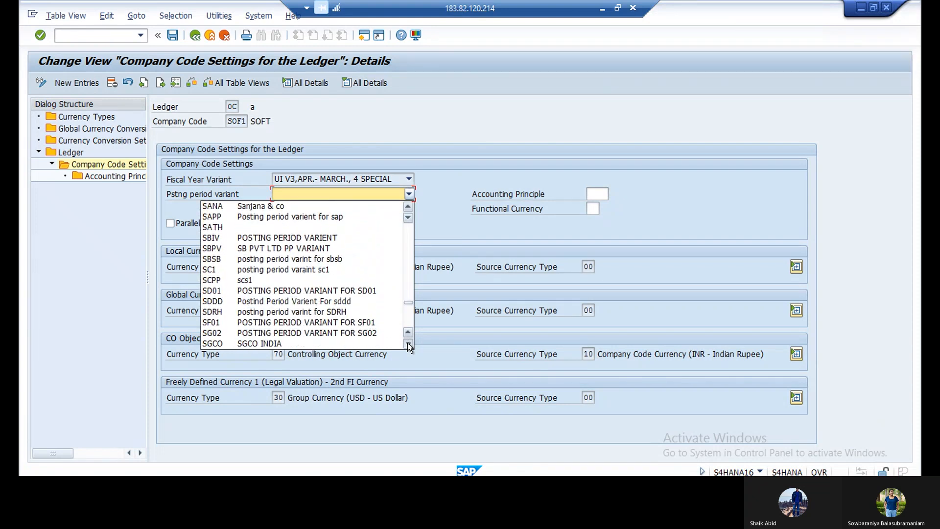
{"action": "left_click", "coordinate": [408, 346]}
{"action": "left_click", "coordinate": [409, 345]}
{"action": "left_click", "coordinate": [409, 346]}
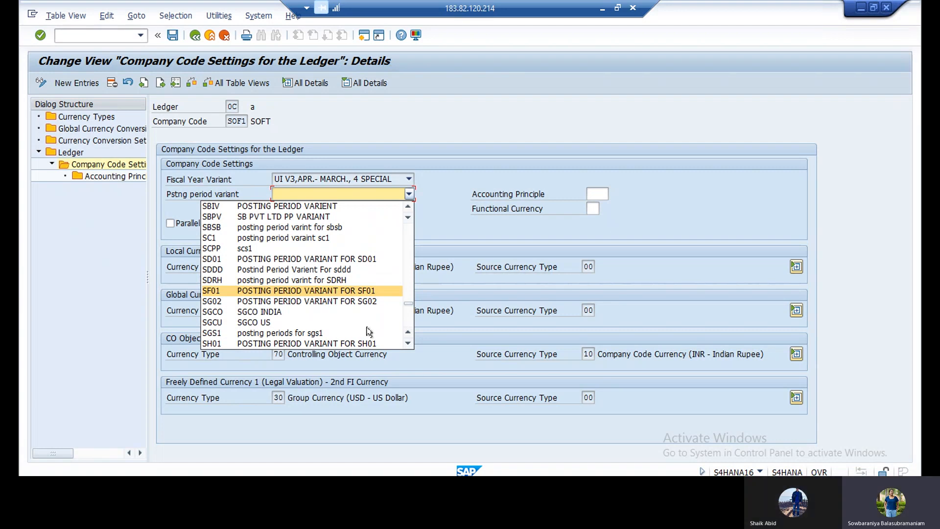
{"action": "left_click", "coordinate": [409, 344]}
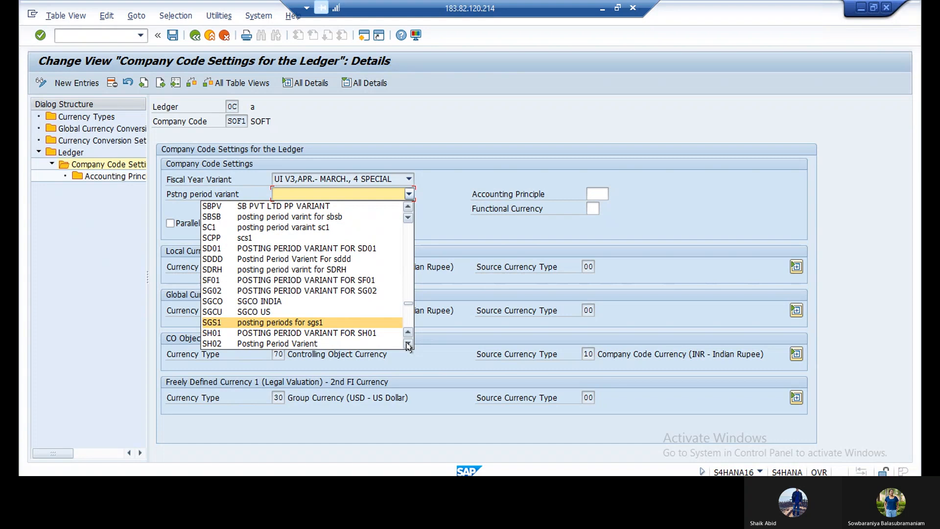
{"action": "left_click", "coordinate": [408, 344]}
{"action": "left_click", "coordinate": [408, 344]}
{"action": "left_click", "coordinate": [408, 344]}
{"action": "left_click", "coordinate": [408, 344]}
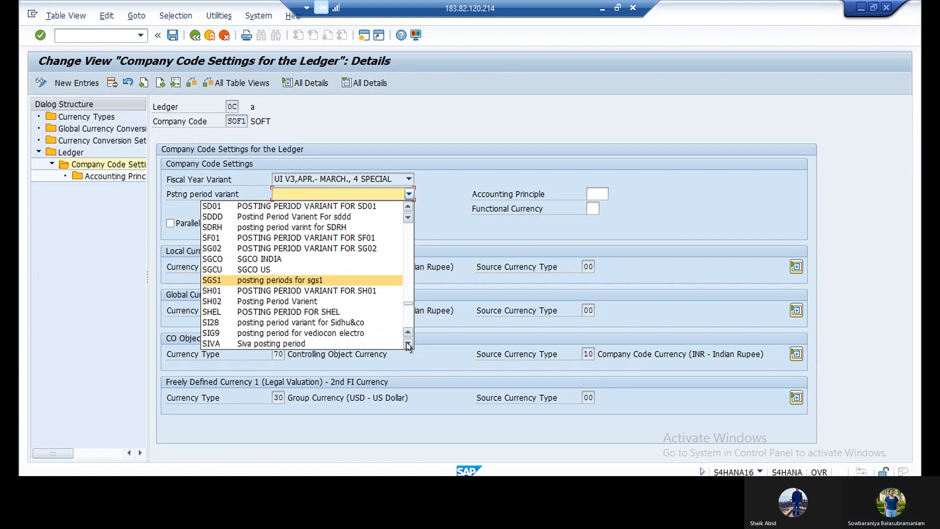
{"action": "left_click", "coordinate": [408, 344]}
{"action": "left_click", "coordinate": [408, 344]}
{"action": "left_click", "coordinate": [408, 344]}
{"action": "left_click", "coordinate": [408, 344]}
{"action": "left_click", "coordinate": [408, 344]}
{"action": "left_click", "coordinate": [408, 344]}
{"action": "left_click", "coordinate": [408, 344]}
{"action": "left_click", "coordinate": [408, 344]}
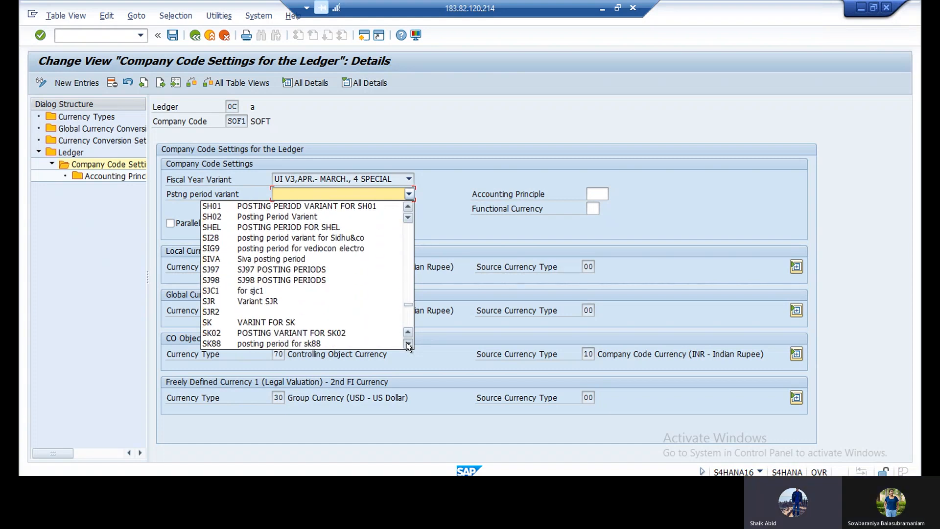
{"action": "left_click", "coordinate": [408, 344]}
{"action": "left_click", "coordinate": [408, 344]}
{"action": "left_click", "coordinate": [409, 344]}
{"action": "left_click", "coordinate": [408, 344]}
{"action": "left_click", "coordinate": [408, 344]}
{"action": "left_click", "coordinate": [408, 344]}
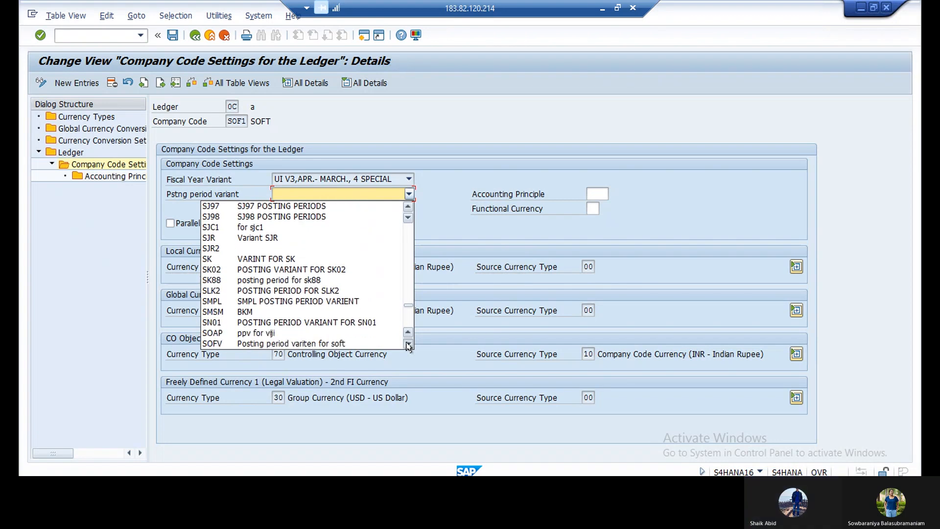
{"action": "left_click", "coordinate": [408, 344]}
{"action": "left_click", "coordinate": [409, 344]}
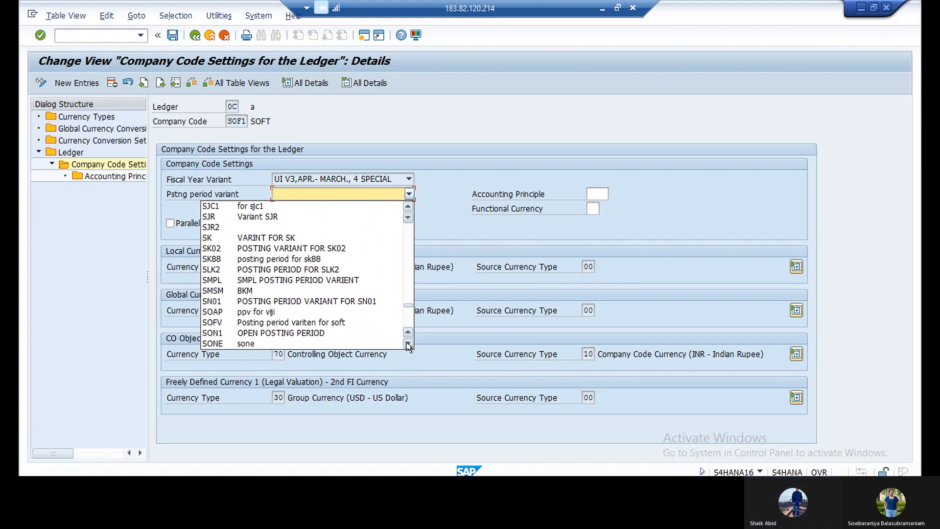
{"action": "left_click", "coordinate": [409, 344]}
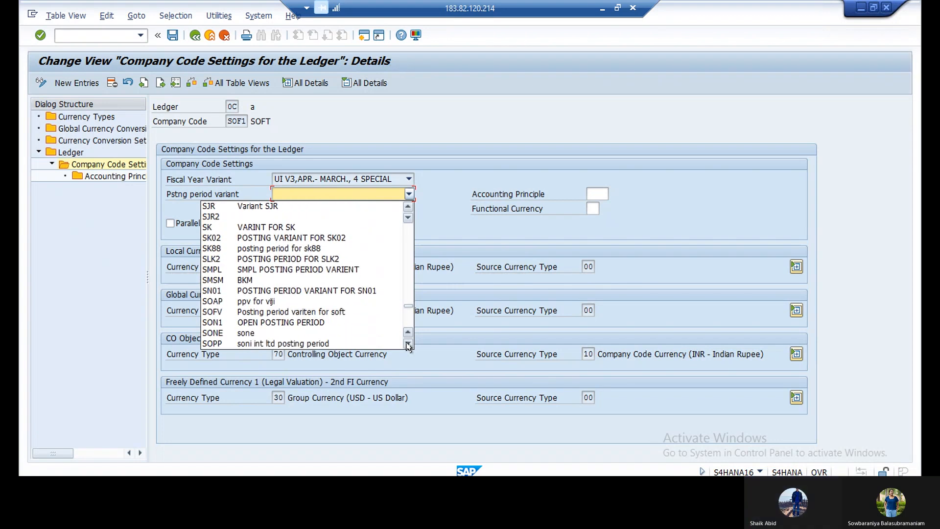
{"action": "left_click", "coordinate": [287, 313]}
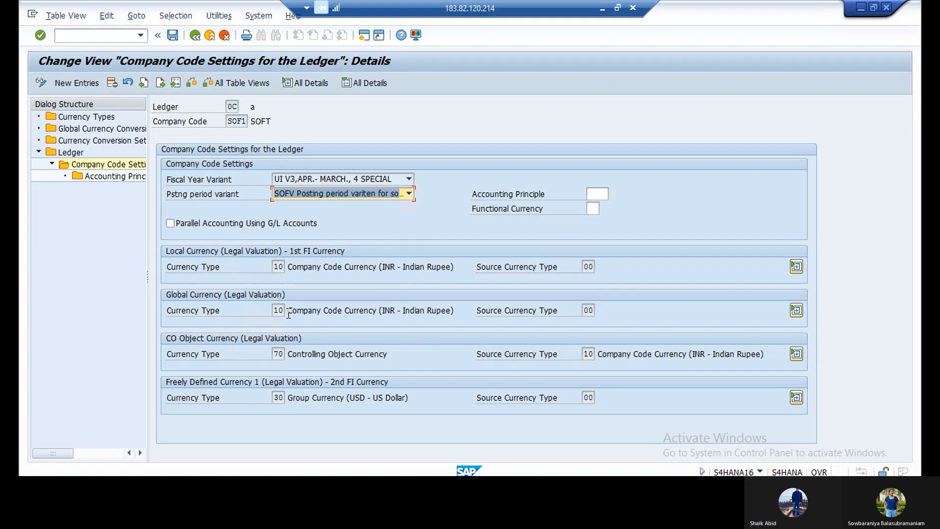
Save the company code settings under customizing request S4HK902643, accepting the consistency check messages
{"action": "left_click", "coordinate": [171, 38]}
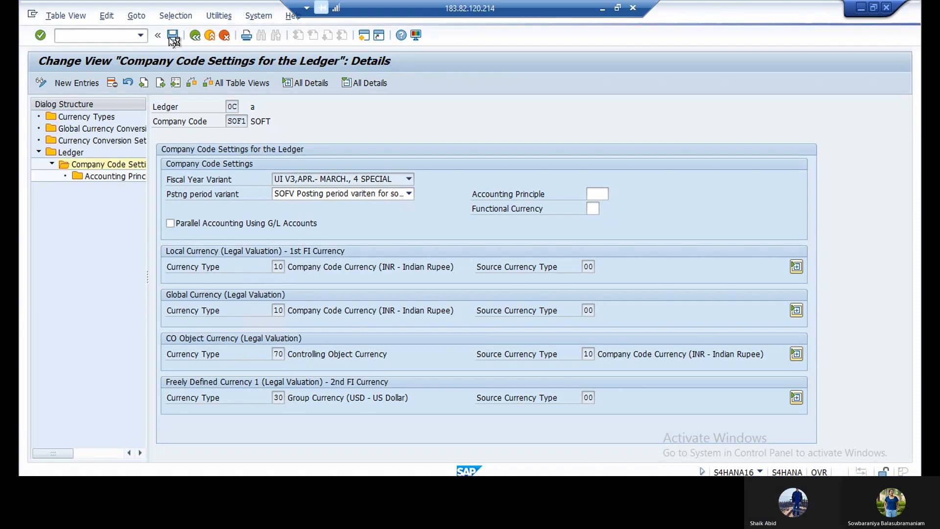
{"action": "left_click", "coordinate": [172, 36]}
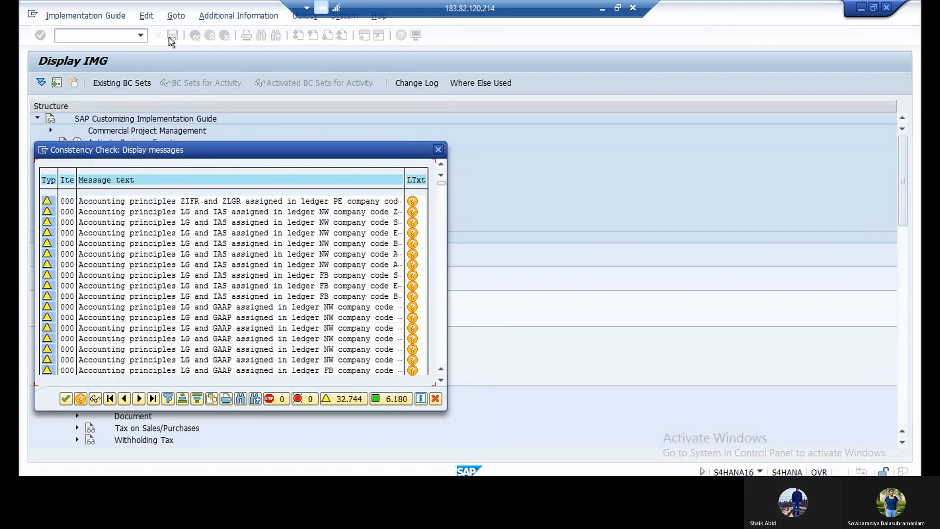
{"action": "left_click", "coordinate": [64, 399]}
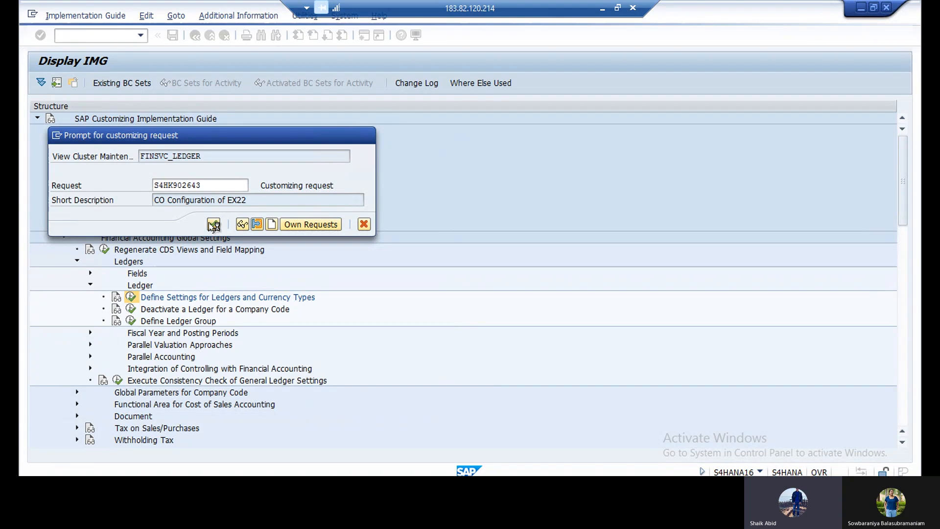
{"action": "left_click", "coordinate": [213, 225]}
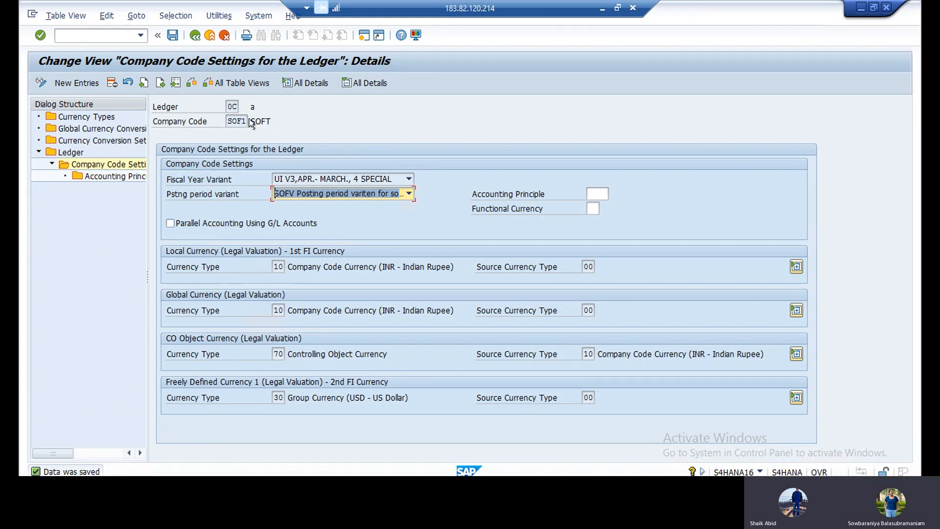
{"action": "left_click", "coordinate": [232, 106]}
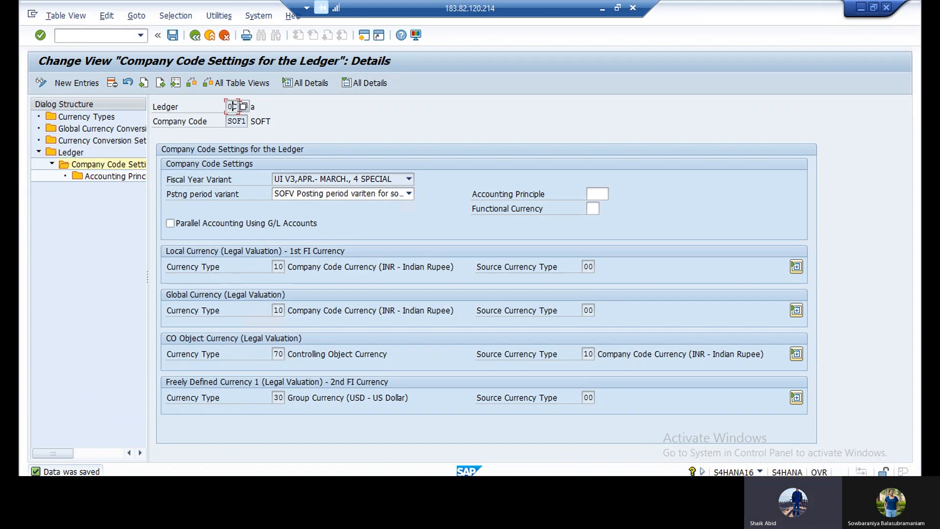
Return to the ledger overview and position the list at ledger 0E, Commitment/Order Entry
{"action": "left_click", "coordinate": [73, 153]}
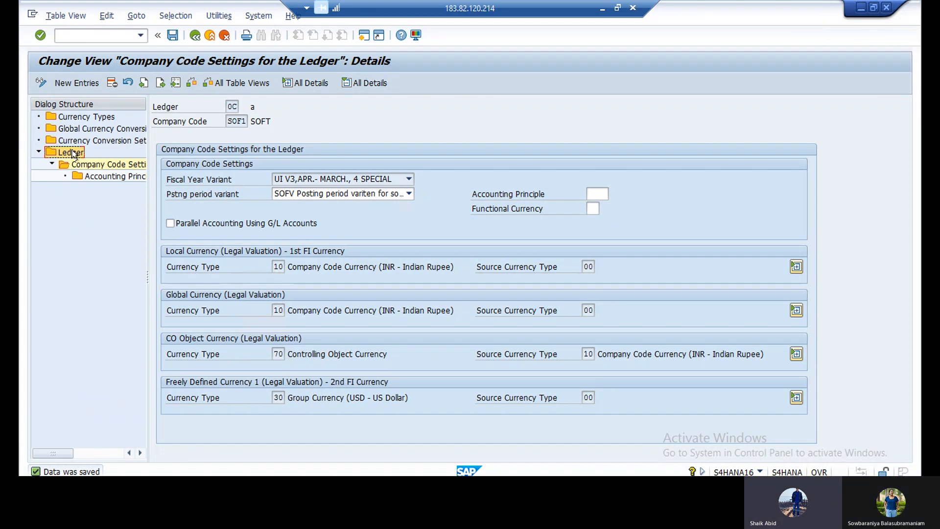
{"action": "double_click", "coordinate": [73, 154]}
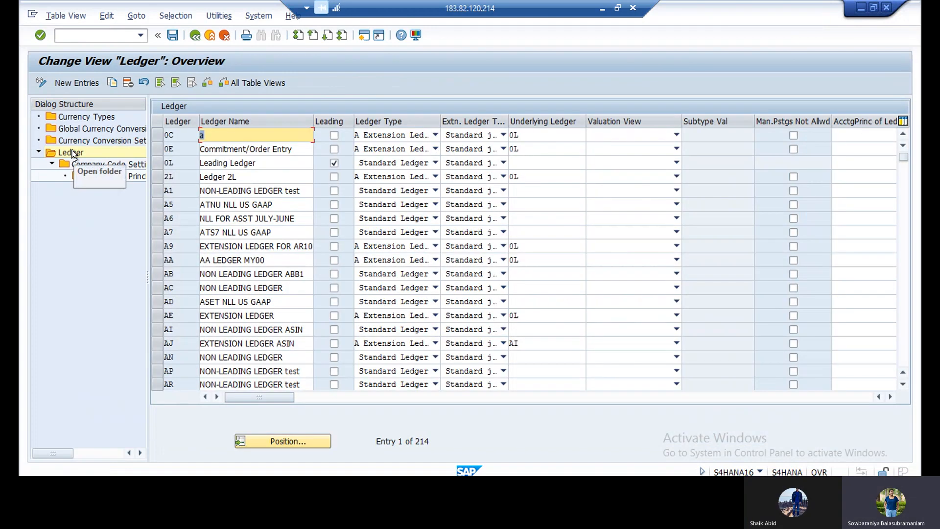
{"action": "double_click", "coordinate": [156, 153]}
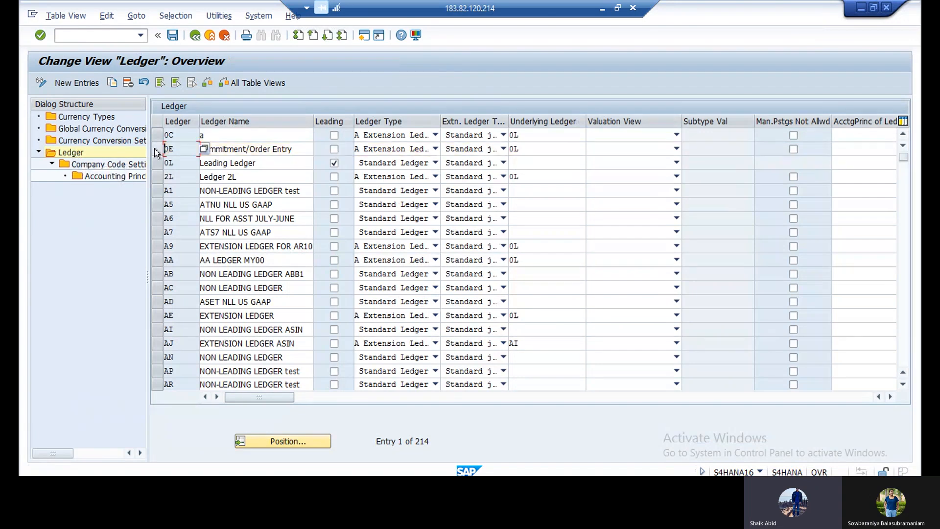
{"action": "left_click", "coordinate": [266, 443]}
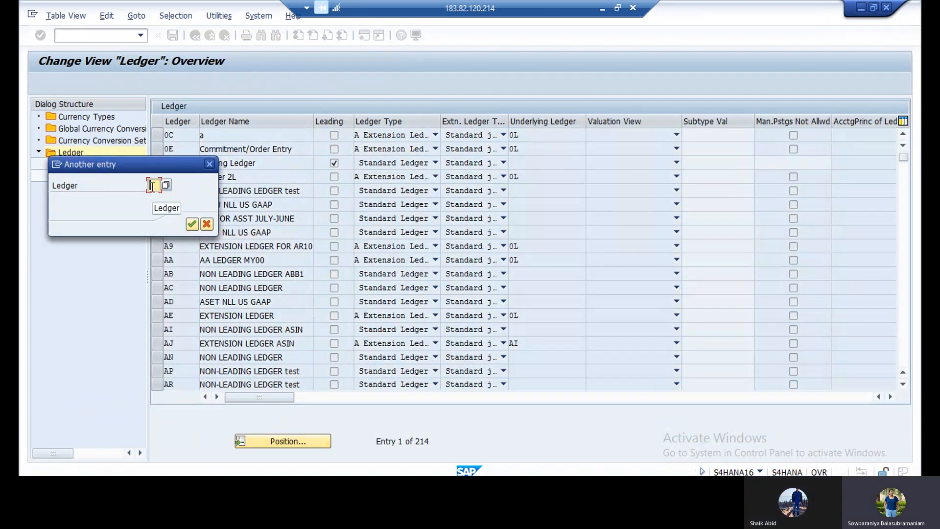
{"action": "type", "text": "3"}
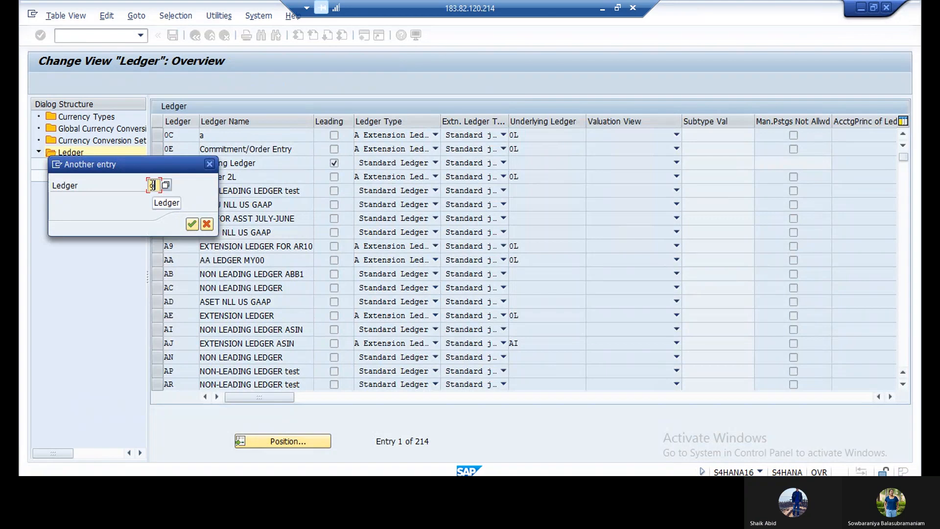
{"action": "type", "text": "e"}
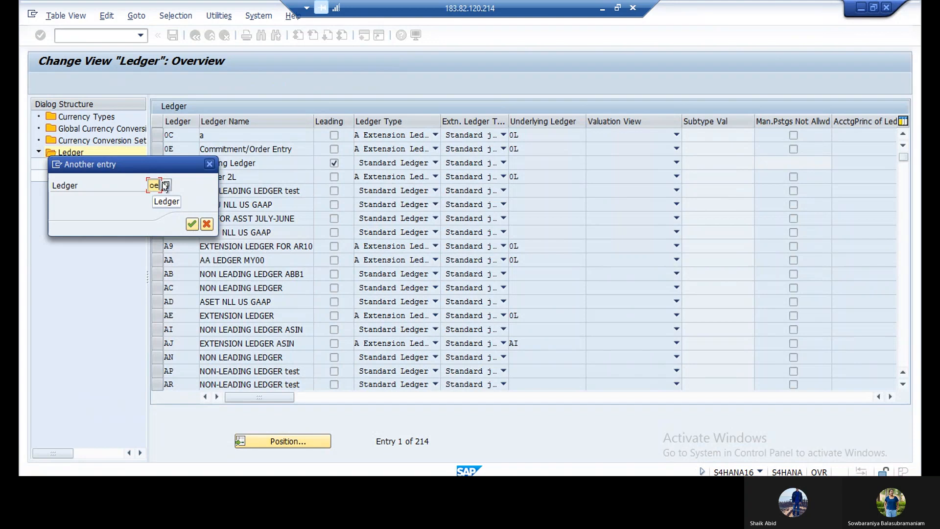
{"action": "left_click", "coordinate": [163, 187]}
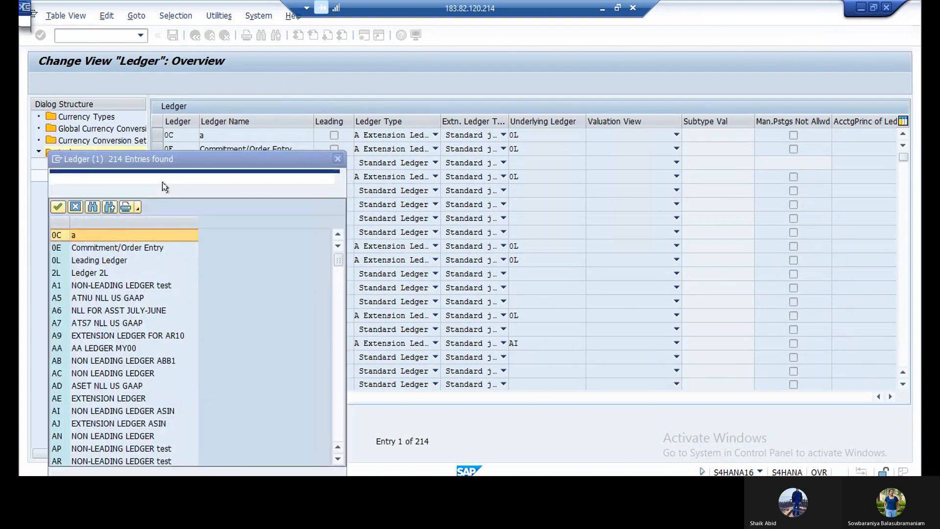
{"action": "double_click", "coordinate": [107, 251]}
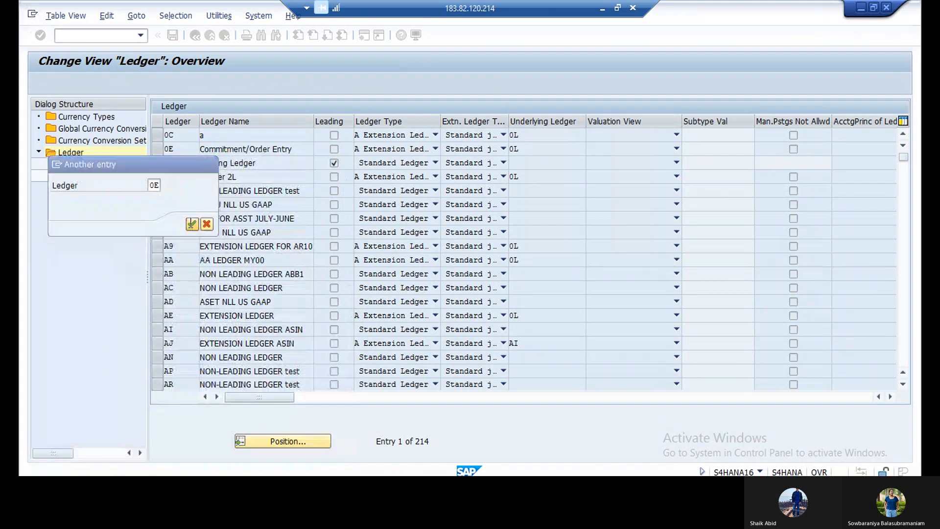
{"action": "left_click", "coordinate": [191, 223]}
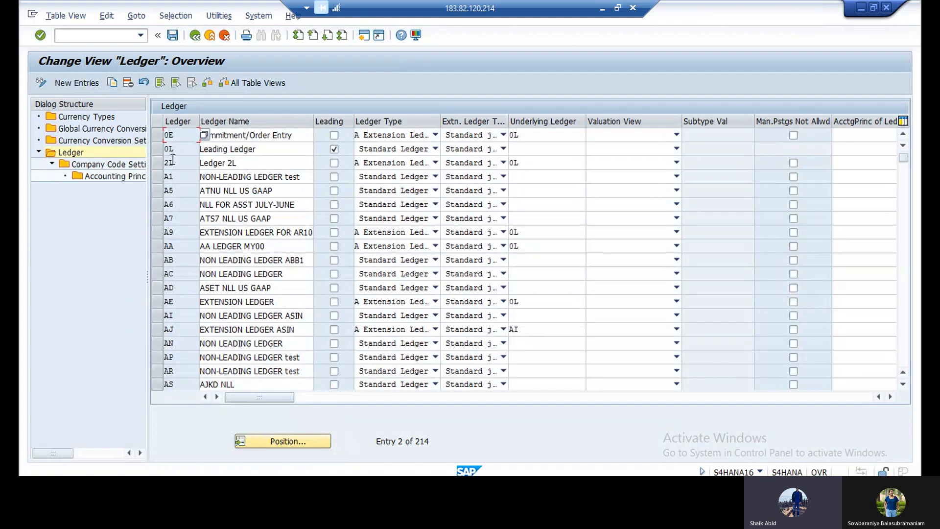
Open the company code settings of ledger 0E and accept the consistency check messages
{"action": "left_click", "coordinate": [157, 138]}
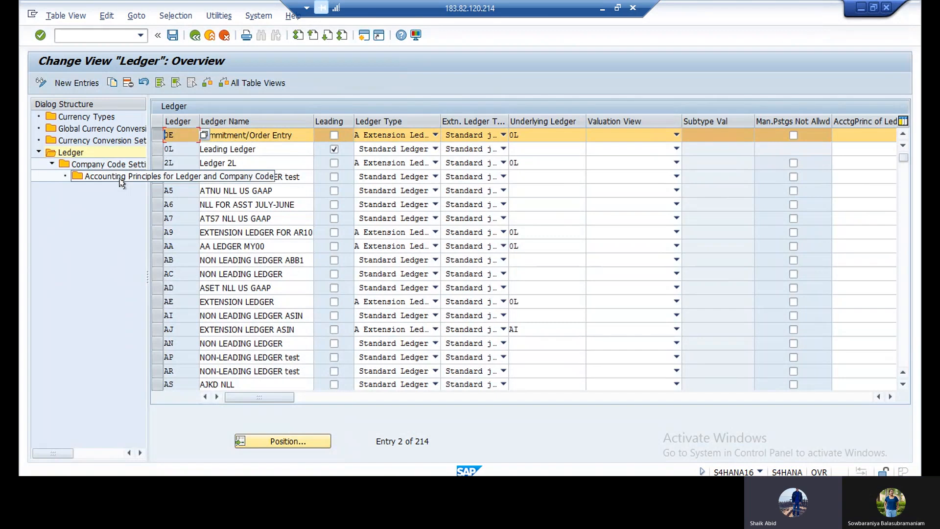
{"action": "left_click", "coordinate": [158, 139]}
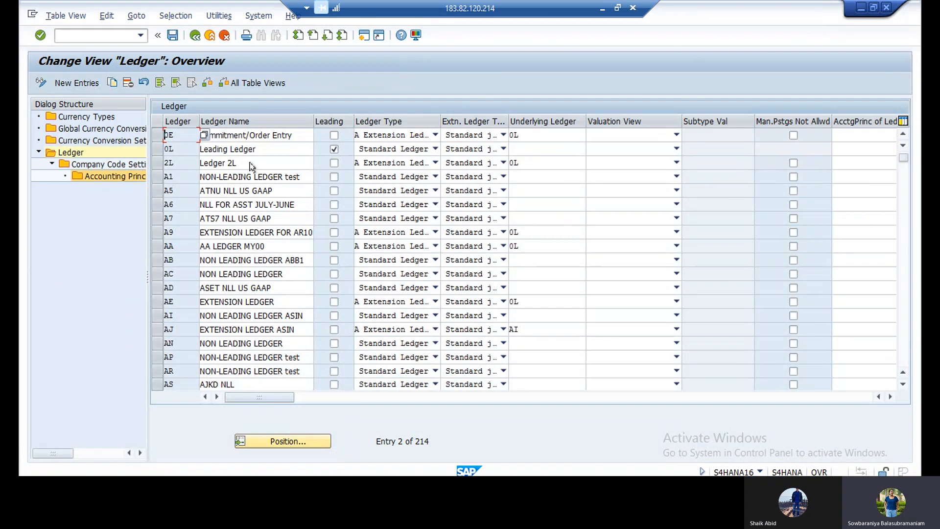
{"action": "left_click", "coordinate": [156, 137]}
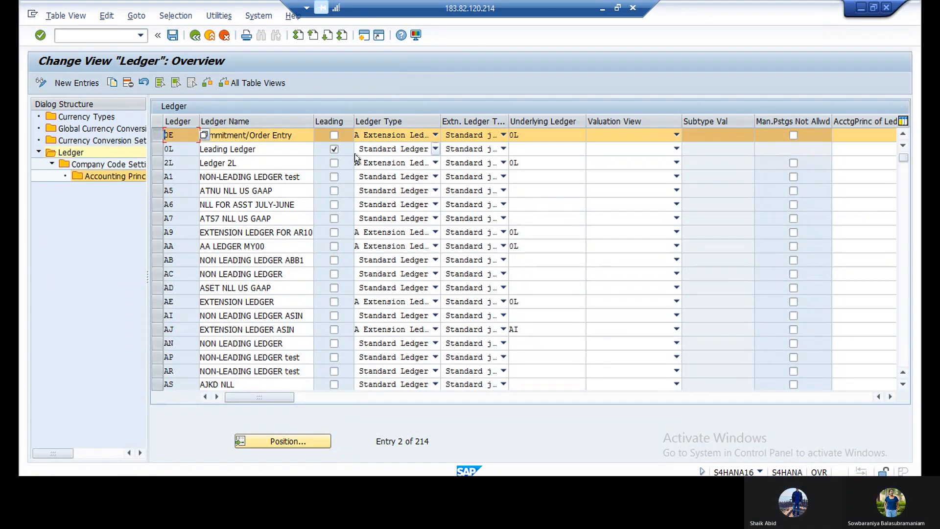
{"action": "left_click", "coordinate": [126, 166]}
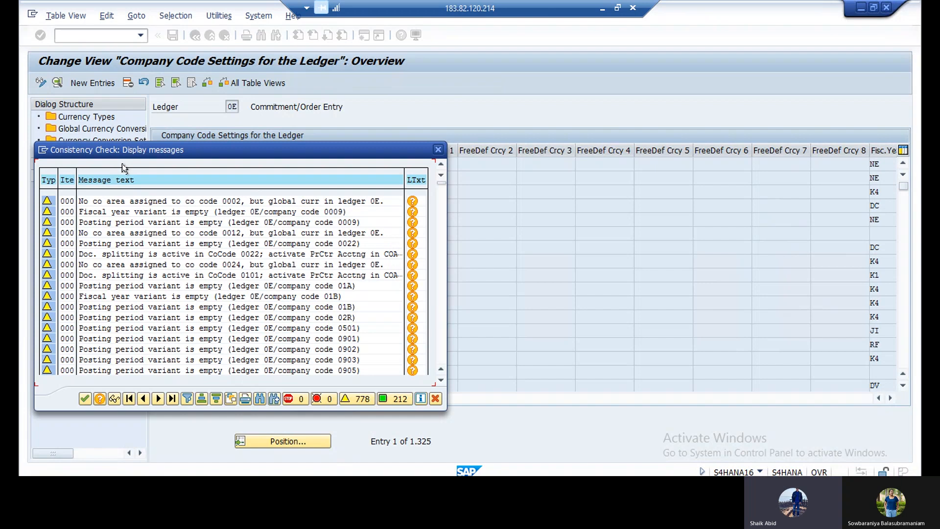
{"action": "left_click", "coordinate": [85, 399]}
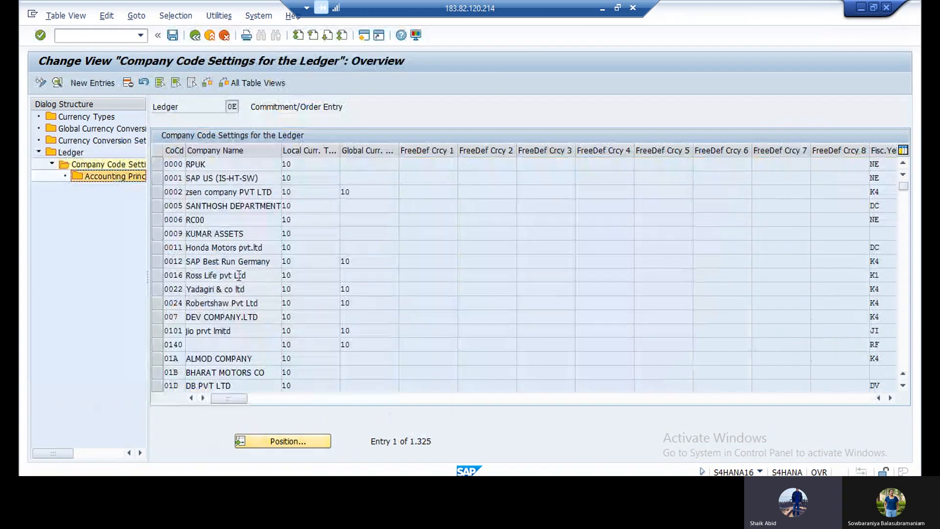
Position the company code list of ledger 0E at company code SOF1
{"action": "left_click", "coordinate": [287, 441]}
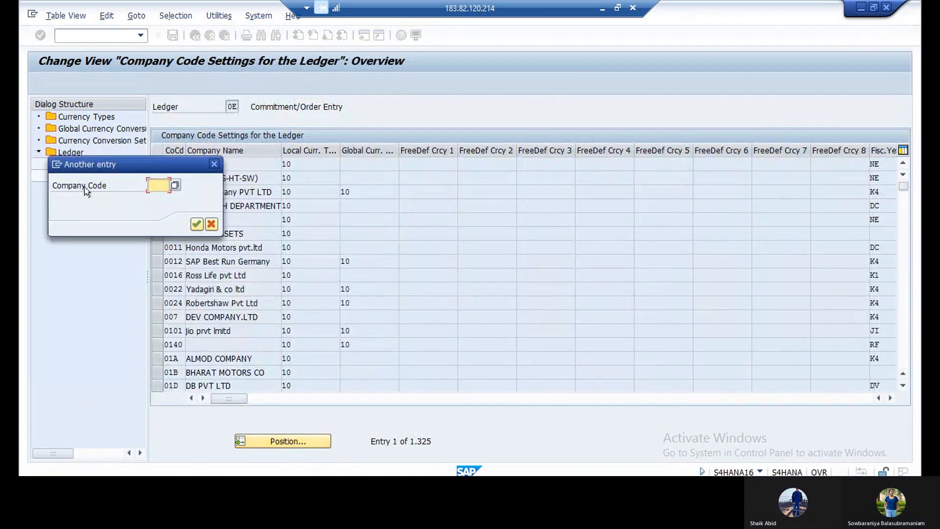
{"action": "type", "text": "so"}
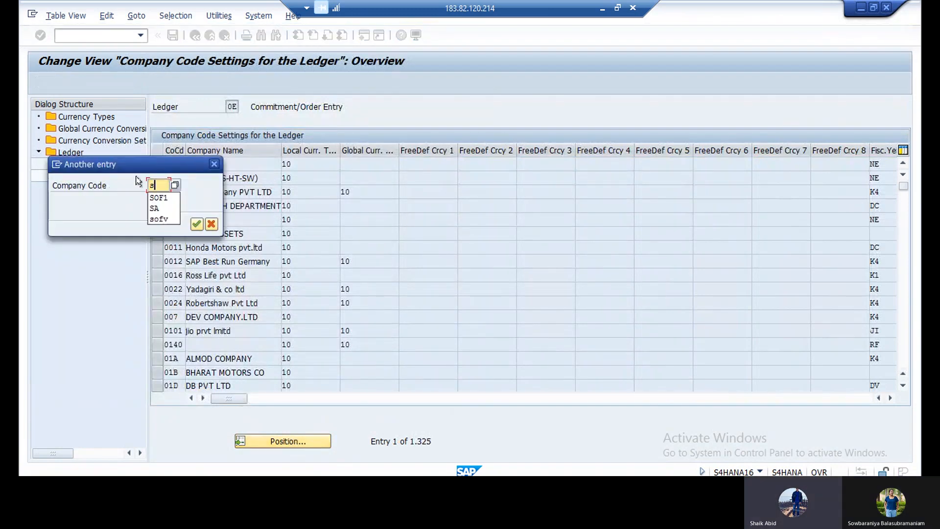
{"action": "left_click", "coordinate": [196, 224]}
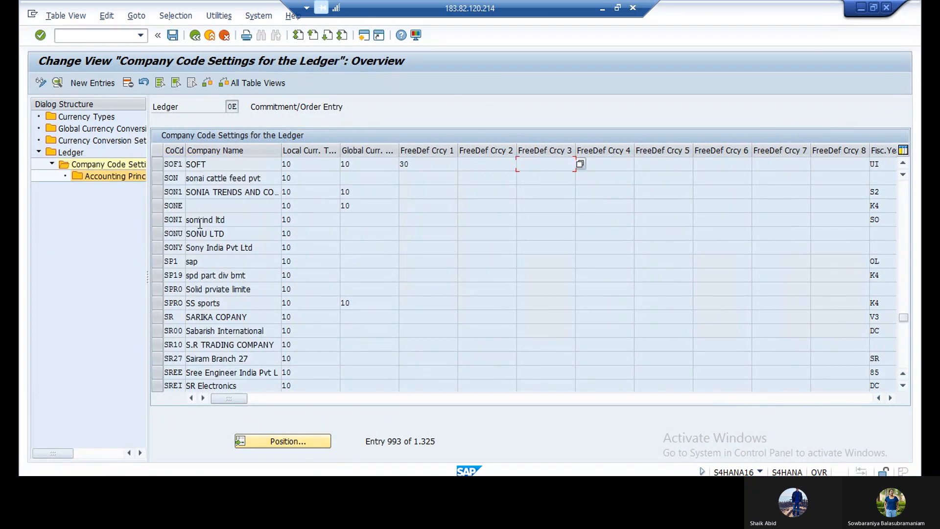
Open the detailed settings of company code SOF1 in ledger 0E and accept the consistency check message
{"action": "left_click", "coordinate": [160, 165]}
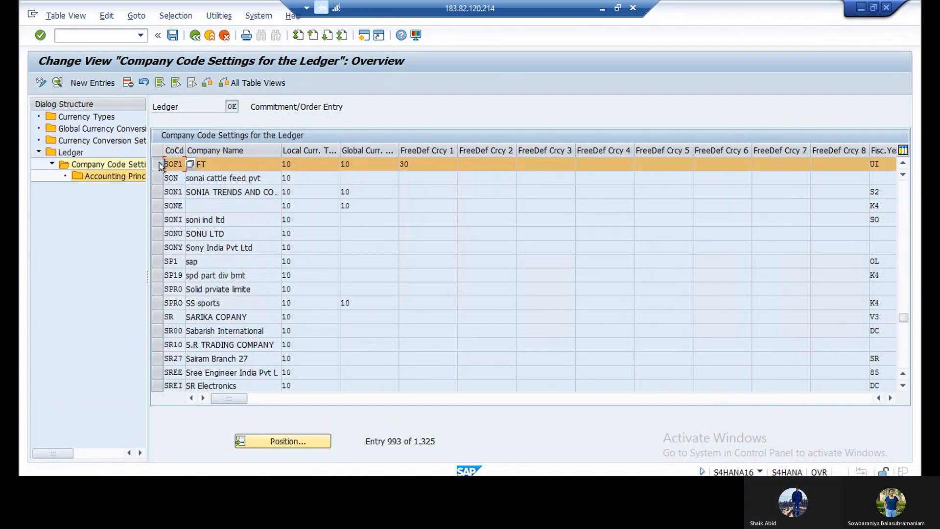
{"action": "left_click", "coordinate": [159, 166]}
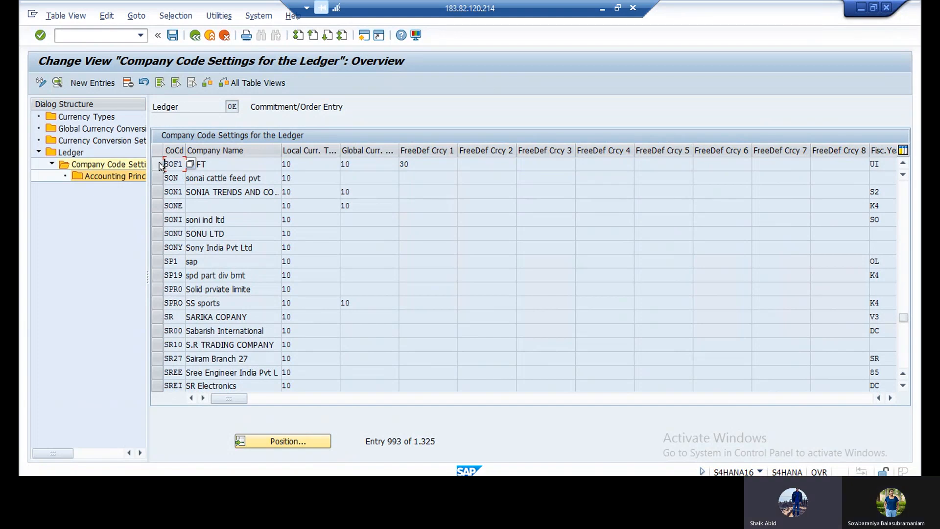
{"action": "left_click", "coordinate": [159, 166]}
{"action": "left_click", "coordinate": [159, 166]}
{"action": "double_click", "coordinate": [177, 165]}
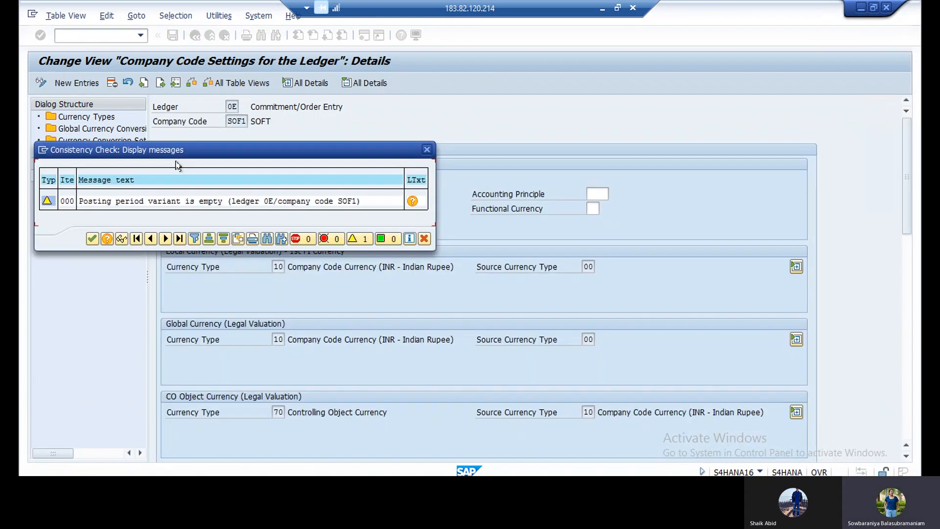
{"action": "left_click", "coordinate": [91, 237]}
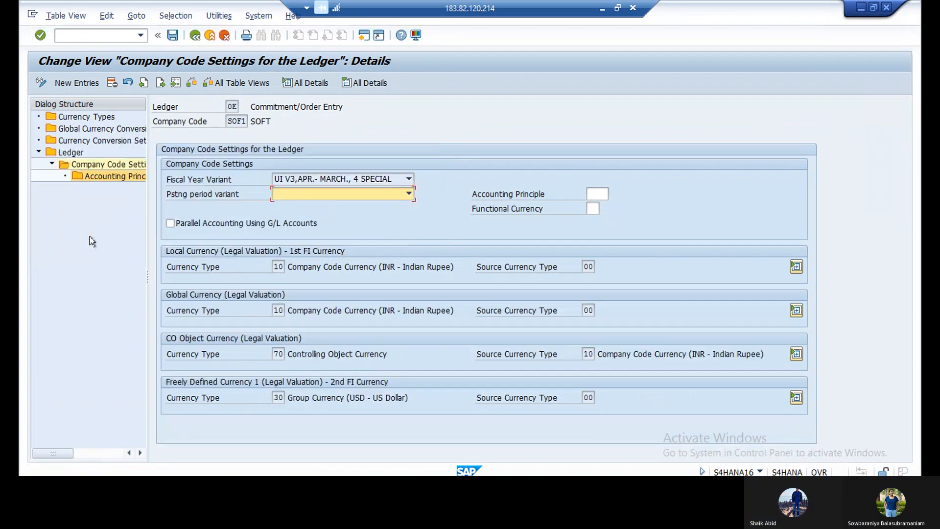
Set the posting period variant of company code SOF1 in ledger 0E to SOFV
{"action": "left_click", "coordinate": [410, 194]}
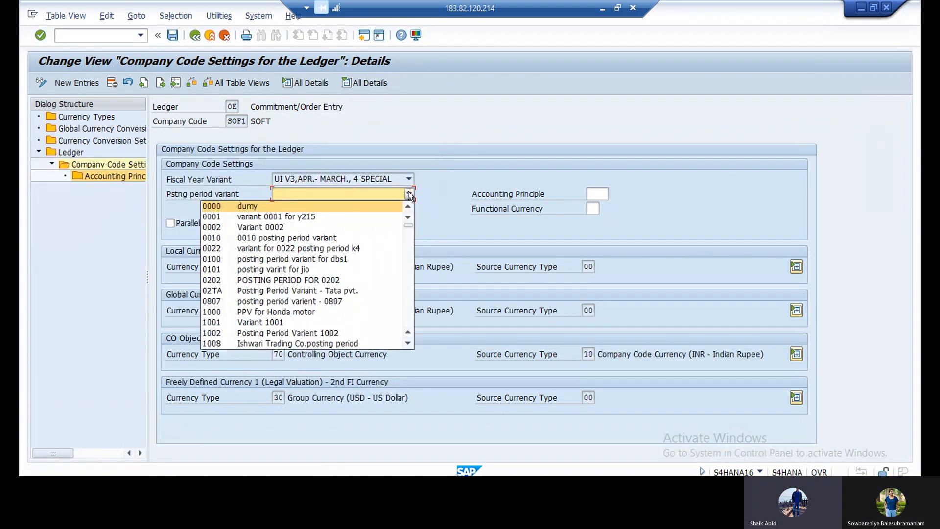
{"action": "key", "text": "s"}
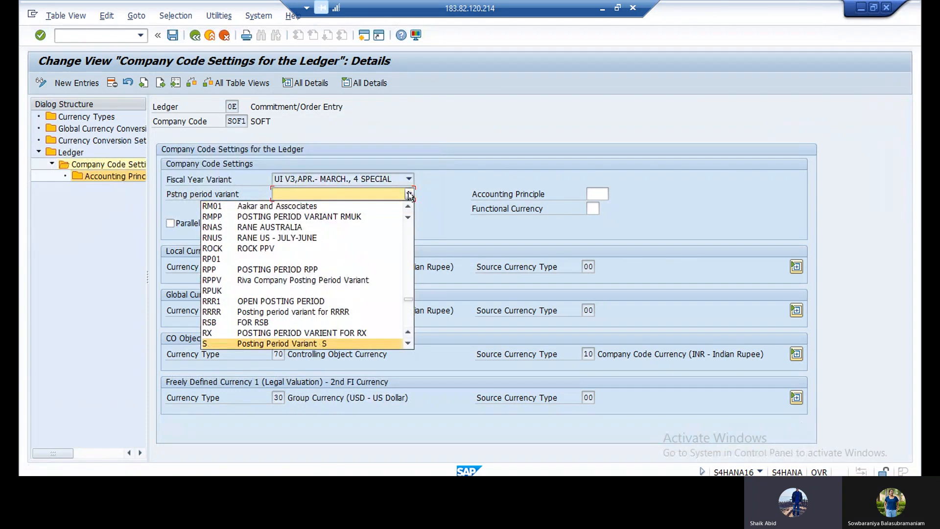
{"action": "key", "text": "o"}
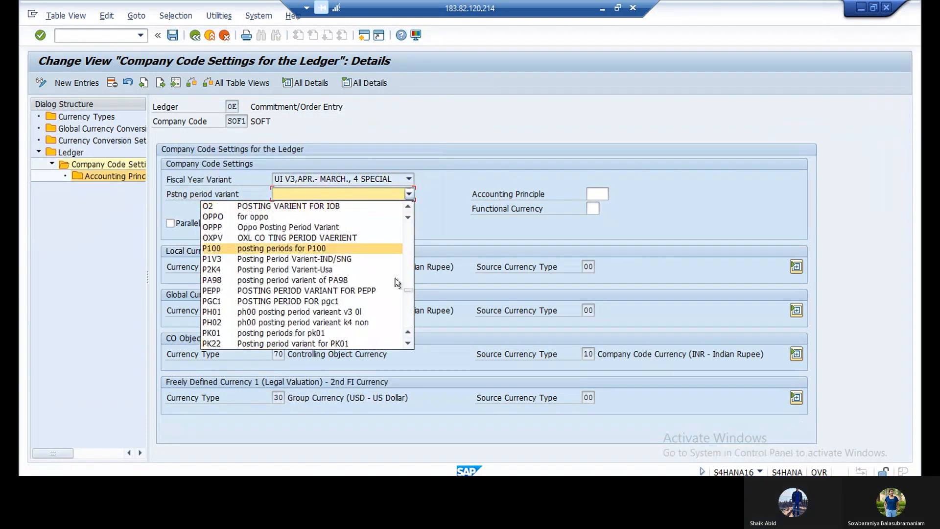
{"action": "key", "text": "s"}
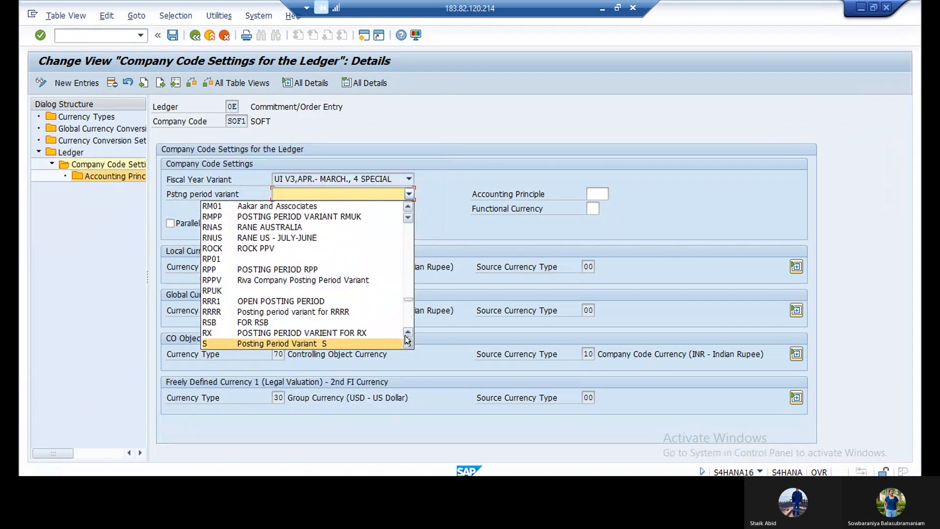
{"action": "left_click", "coordinate": [407, 342]}
{"action": "left_click", "coordinate": [407, 343]}
{"action": "left_click", "coordinate": [407, 342]}
{"action": "left_click", "coordinate": [406, 343]}
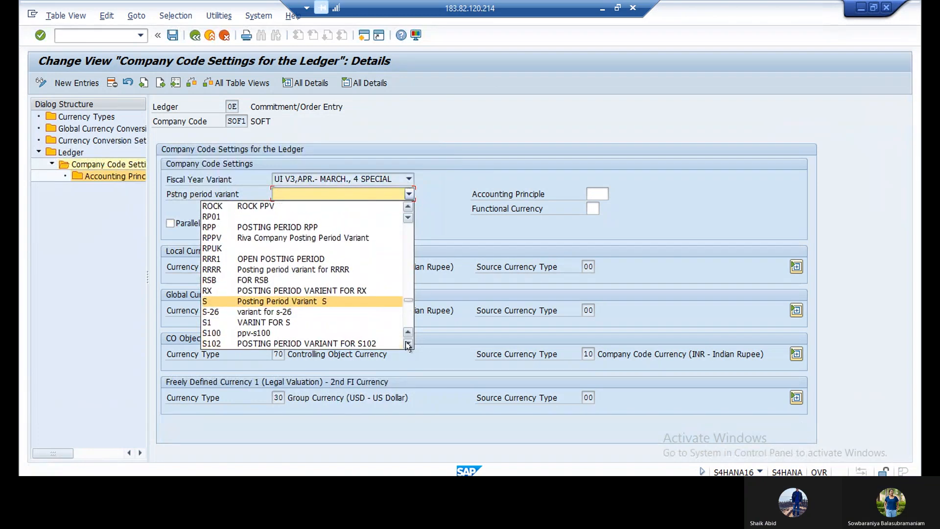
{"action": "scroll", "coordinate": [407, 344], "scroll_direction": "down", "scroll_amount": 1}
{"action": "scroll", "coordinate": [407, 344], "scroll_direction": "down", "scroll_amount": 2}
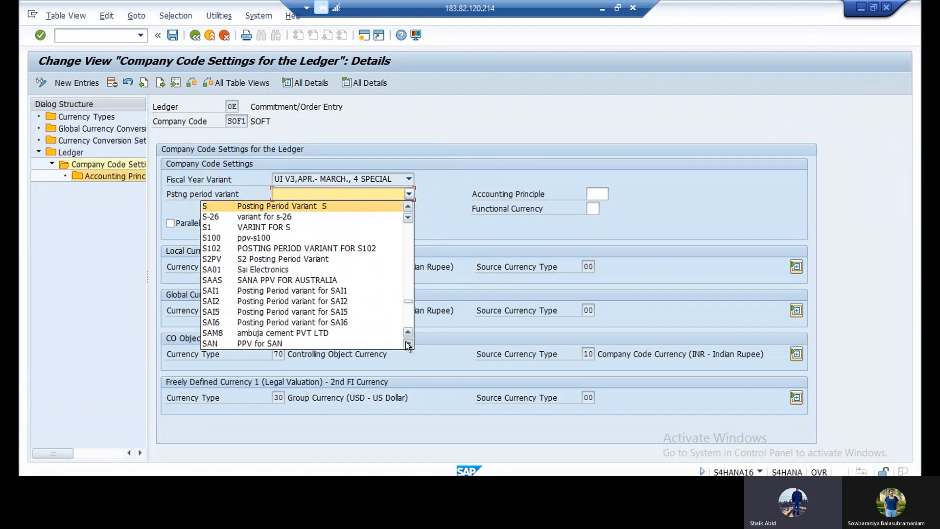
{"action": "scroll", "coordinate": [406, 344], "scroll_direction": "down", "scroll_amount": 4}
{"action": "scroll", "coordinate": [406, 344], "scroll_direction": "down", "scroll_amount": 3}
{"action": "scroll", "coordinate": [406, 344], "scroll_direction": "down", "scroll_amount": 3}
{"action": "scroll", "coordinate": [407, 344], "scroll_direction": "down", "scroll_amount": 3}
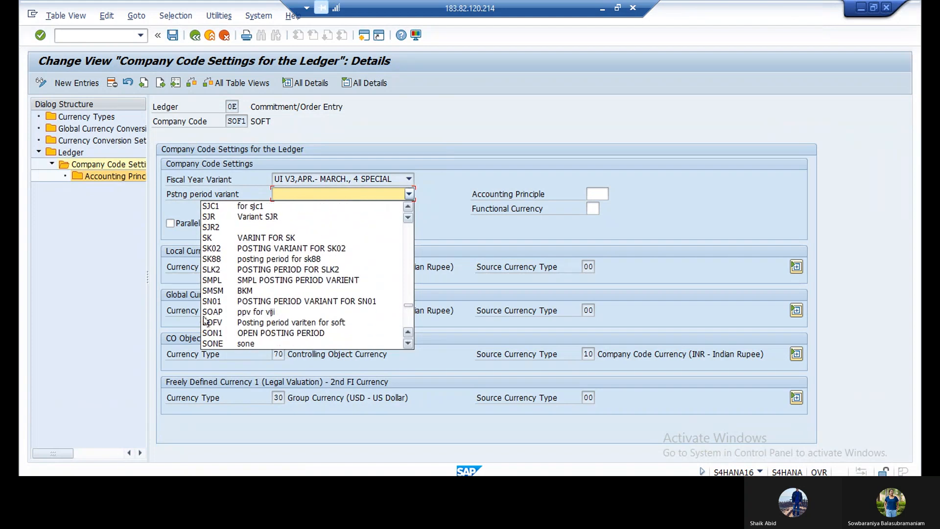
{"action": "left_click", "coordinate": [211, 323]}
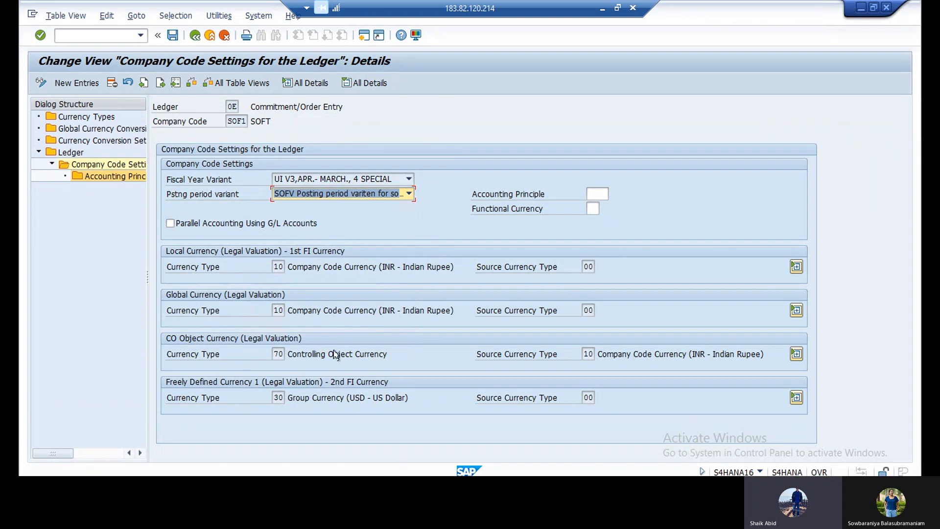
Save the company code settings of SOF1 for ledger 0E
{"action": "left_click", "coordinate": [173, 37]}
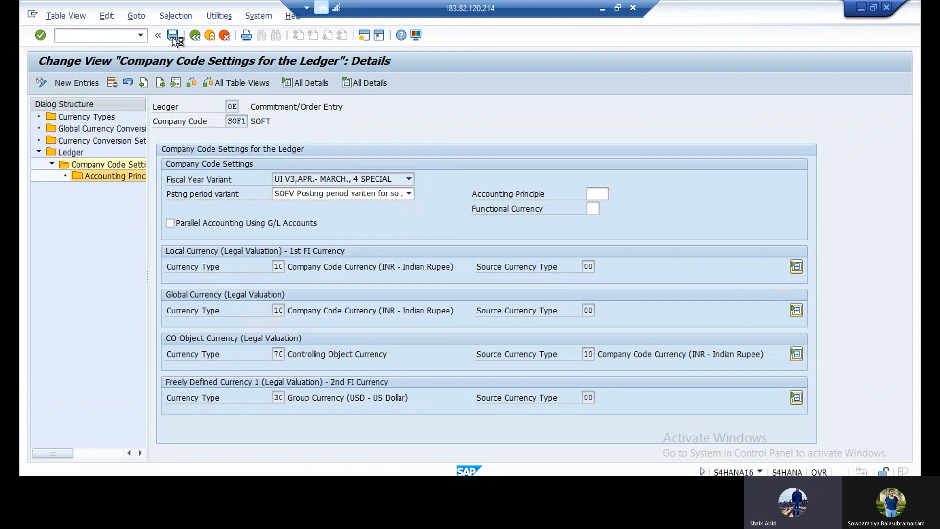